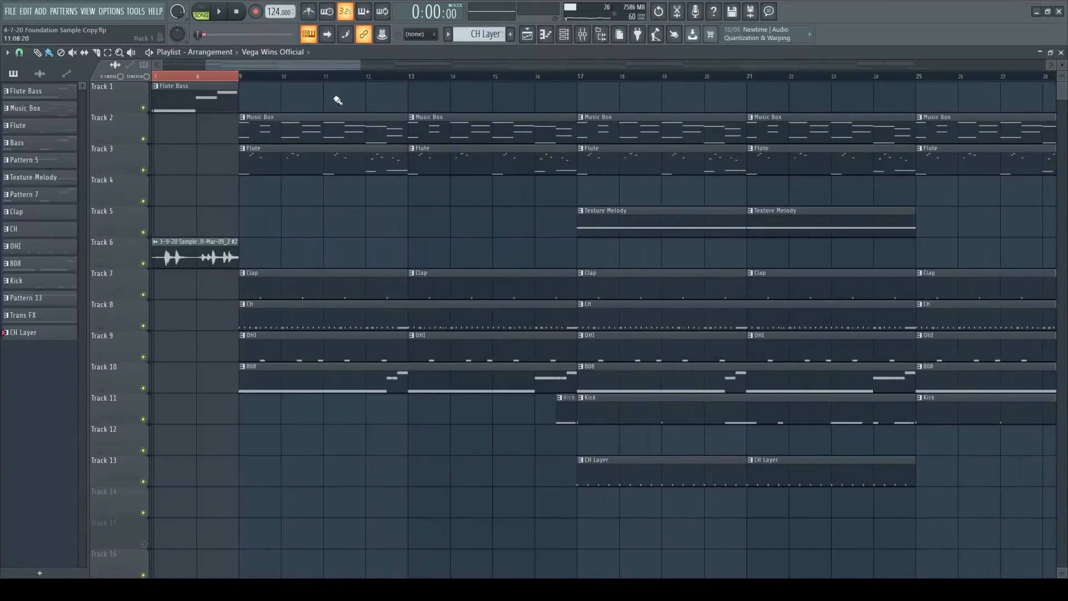
Step: Look over the playlist arrangement from the Flute Bass intro to the sections beyond bar 33
left_click_drag(274, 159, 314, 114)
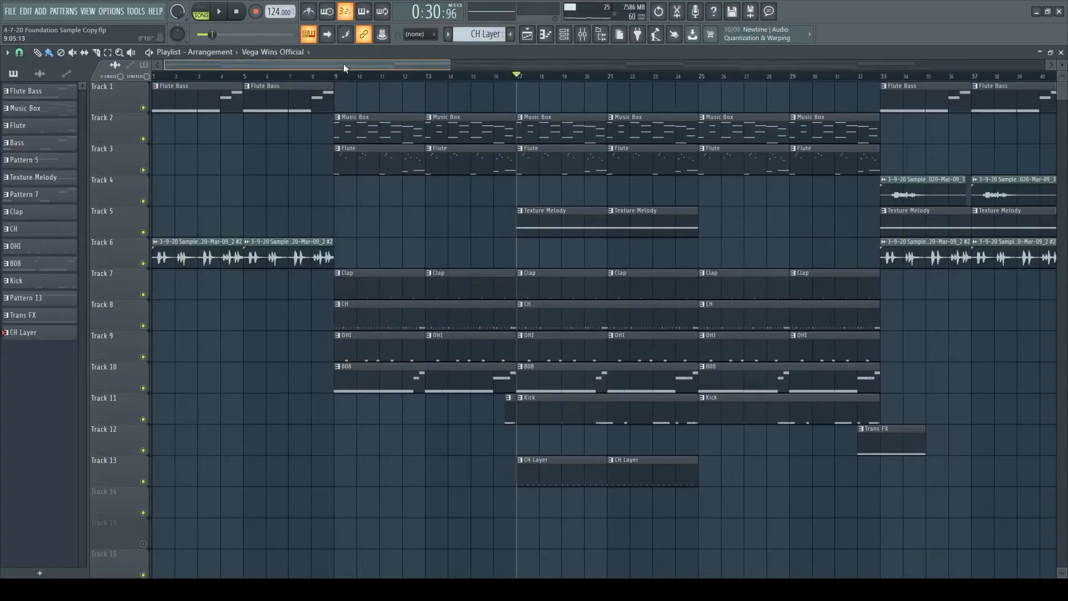
left_click_drag(344, 68, 381, 68)
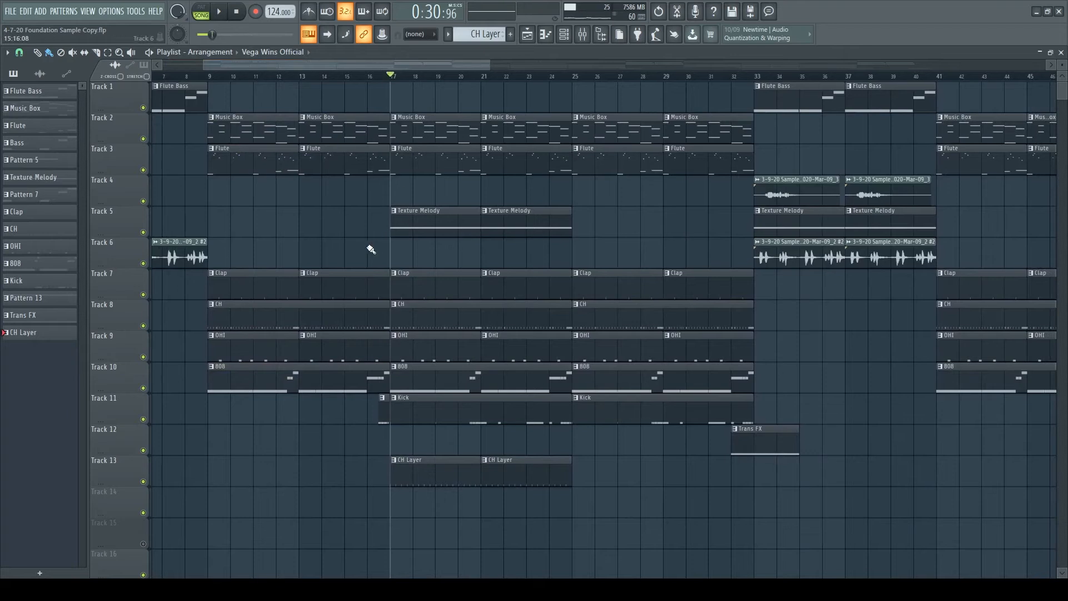
left_click_drag(481, 217, 559, 207)
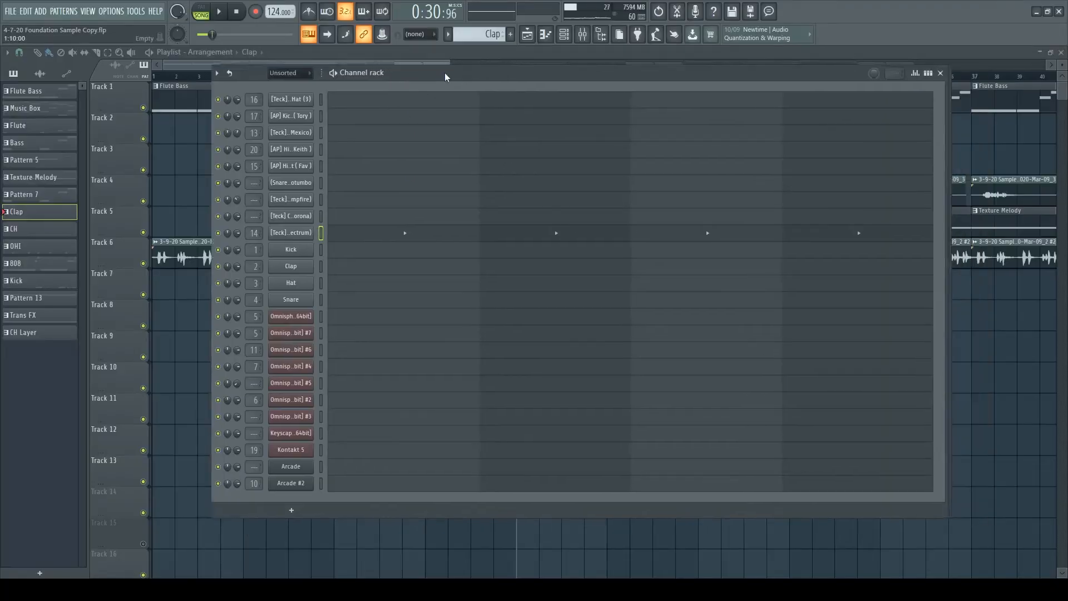
Step: Open the clap notes of the Clap pattern in the piano roll and play them
left_click_drag(445, 73, 395, 74)
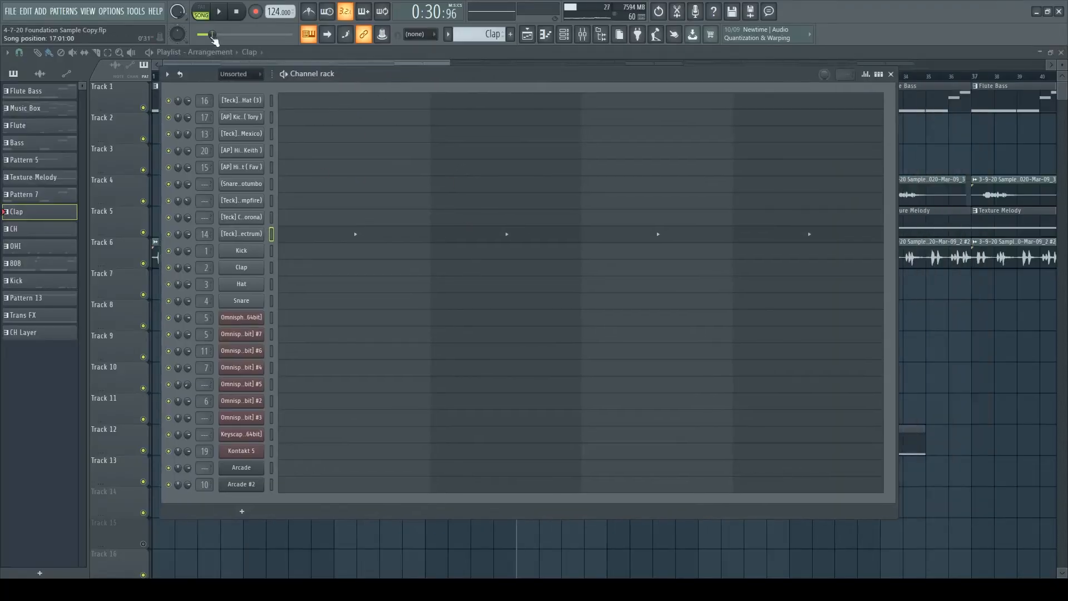
left_click(475, 237)
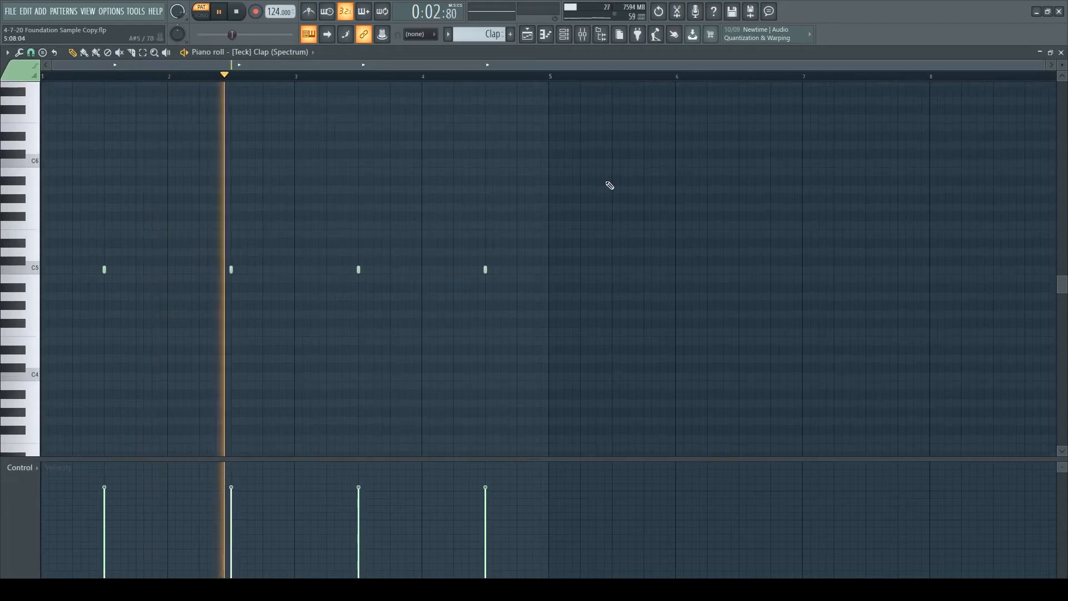
scroll(597, 183, "up", 1)
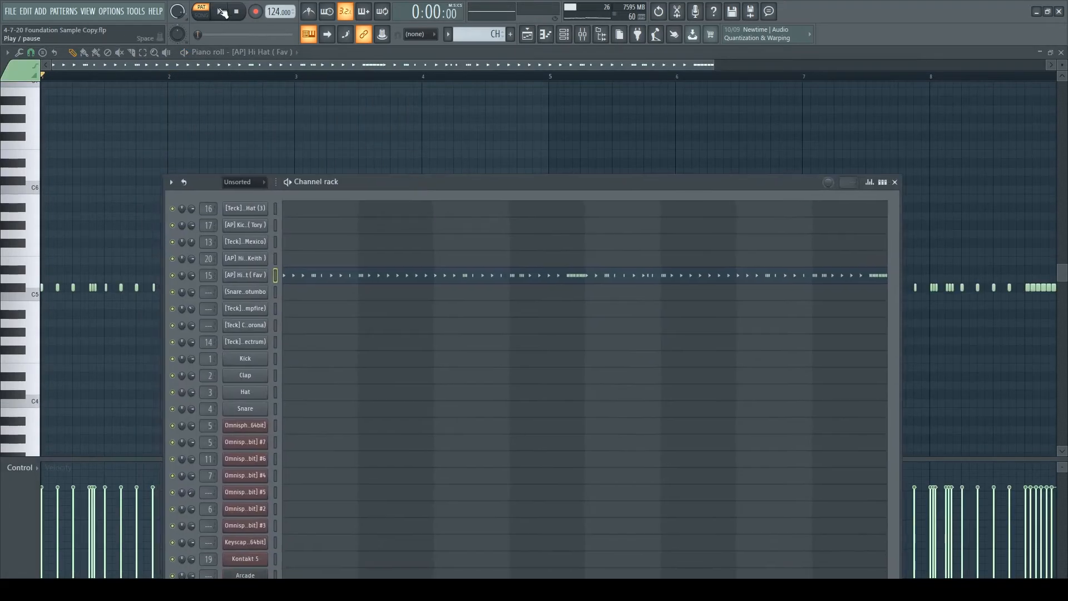
Step: Play the CH pattern and examine its hi-hat notes in the piano roll
key("space")
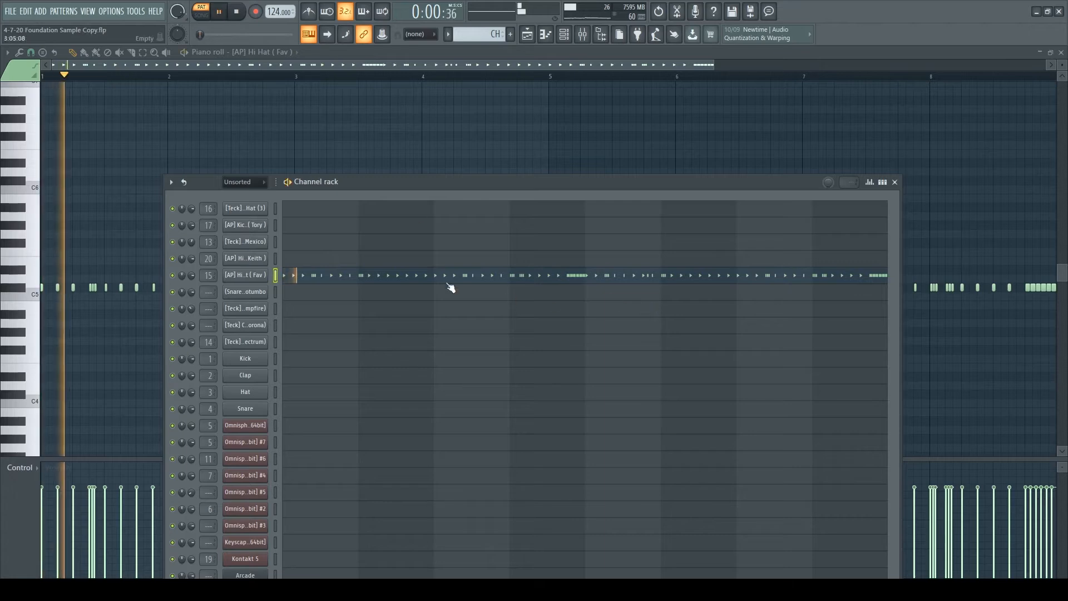
left_click(410, 275)
left_click(410, 275)
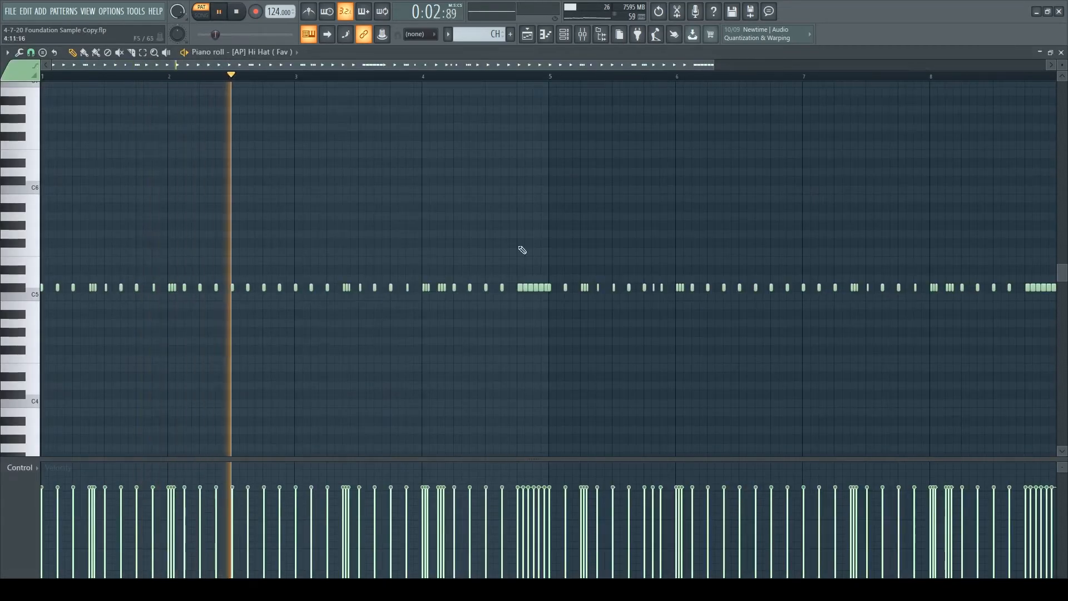
scroll(459, 86, "down", 2)
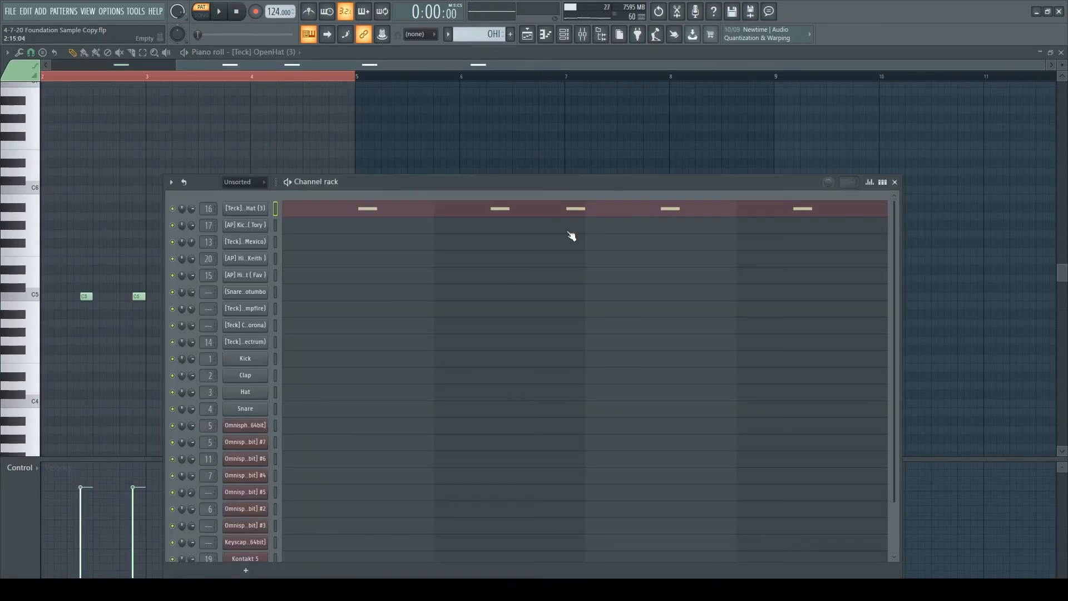
Step: Examine the open-hat notes of the OHI pattern and the notes of the 808 pattern in the piano roll
left_click(423, 208)
left_click(354, 211)
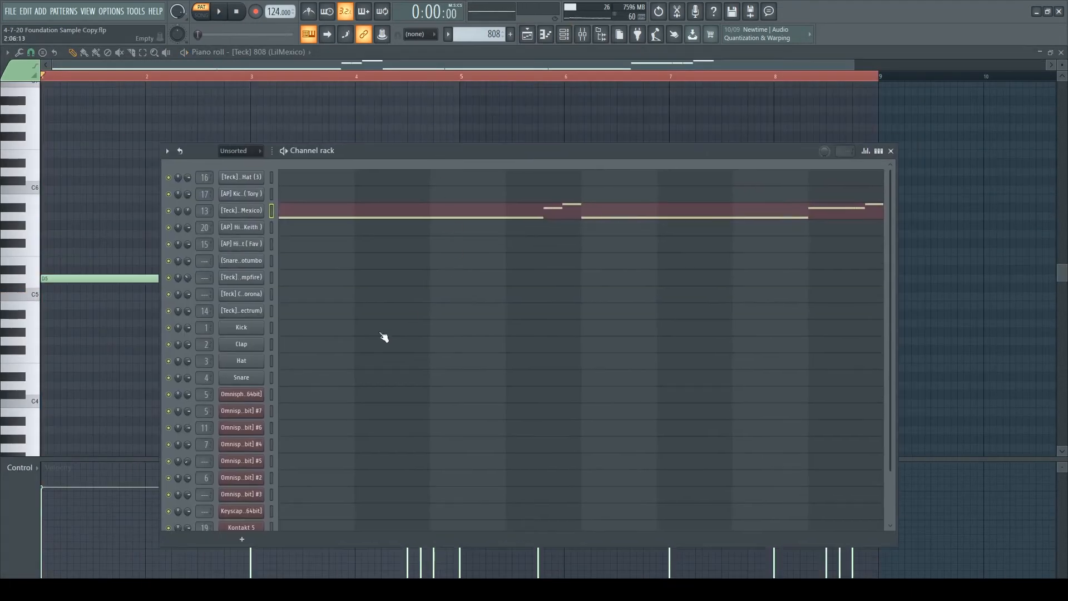
left_click(367, 215)
left_click(367, 215)
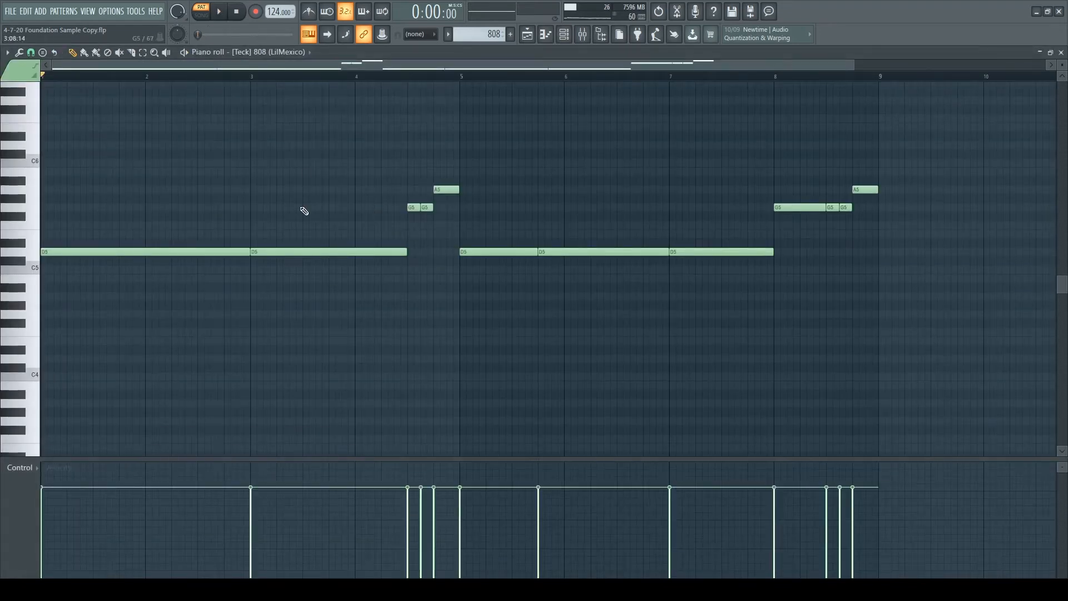
key("space")
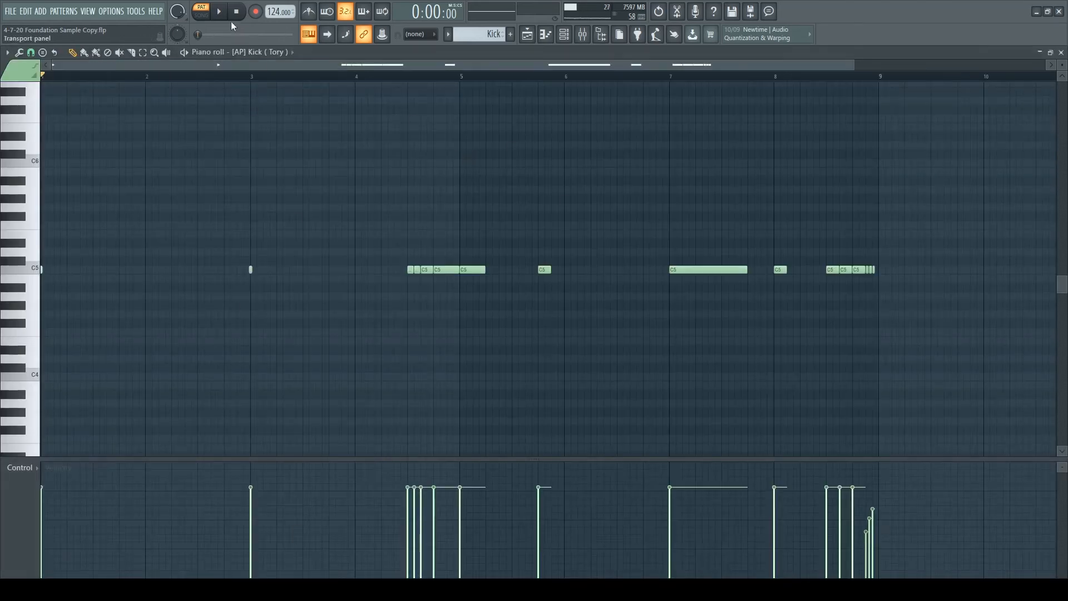
Step: Play the Kick pattern and skip playback ahead to about bar 4
key("space")
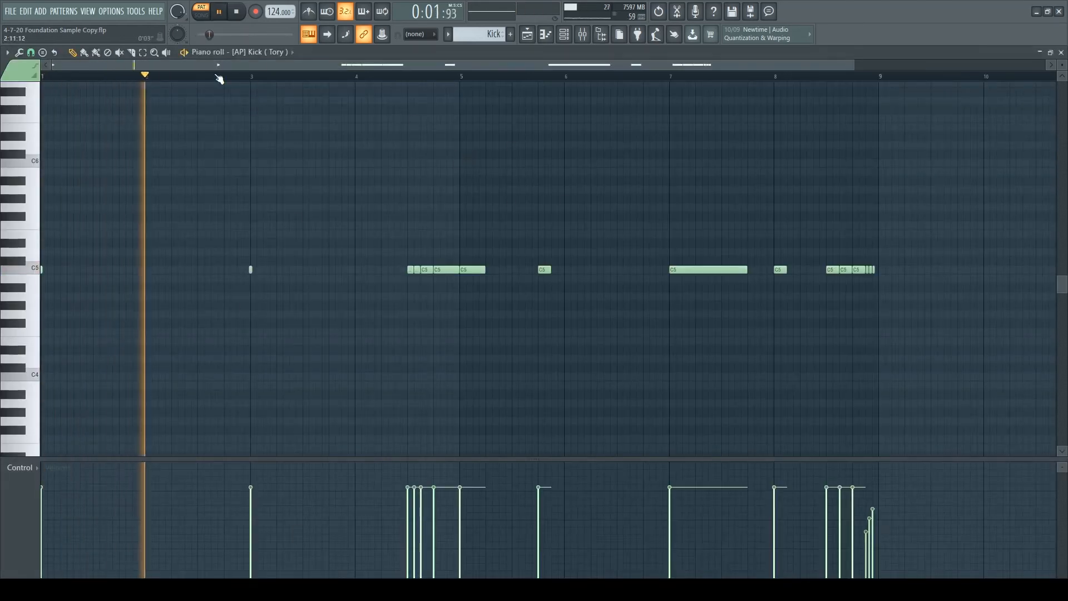
left_click(378, 76)
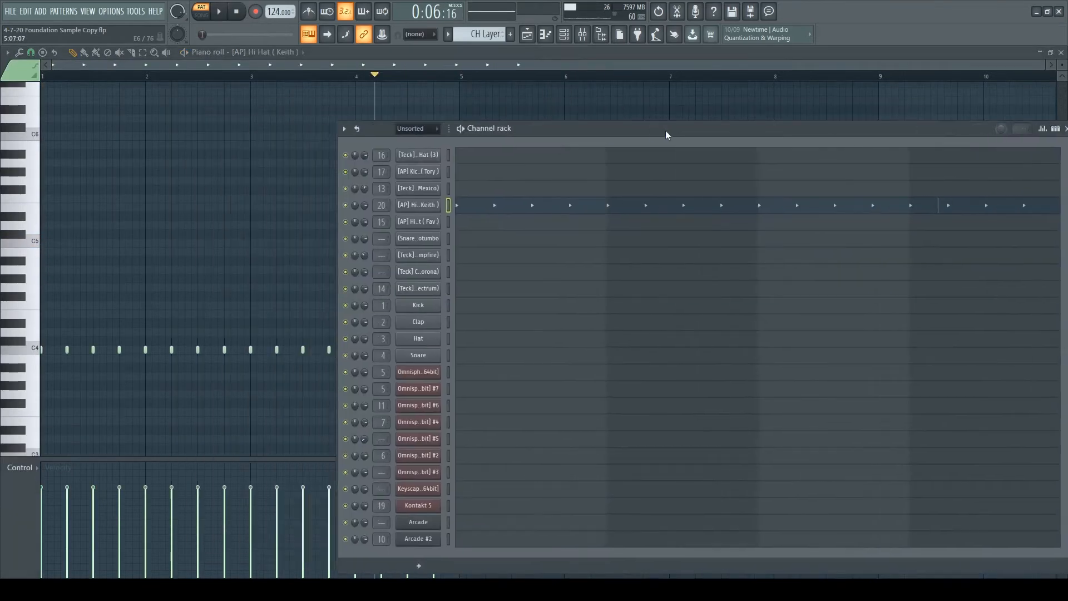
Step: Examine the CH Layer hi-hat notes in the piano roll, and listen to the drum tracks looped over bars 17 to 25
left_click_drag(666, 130, 537, 98)
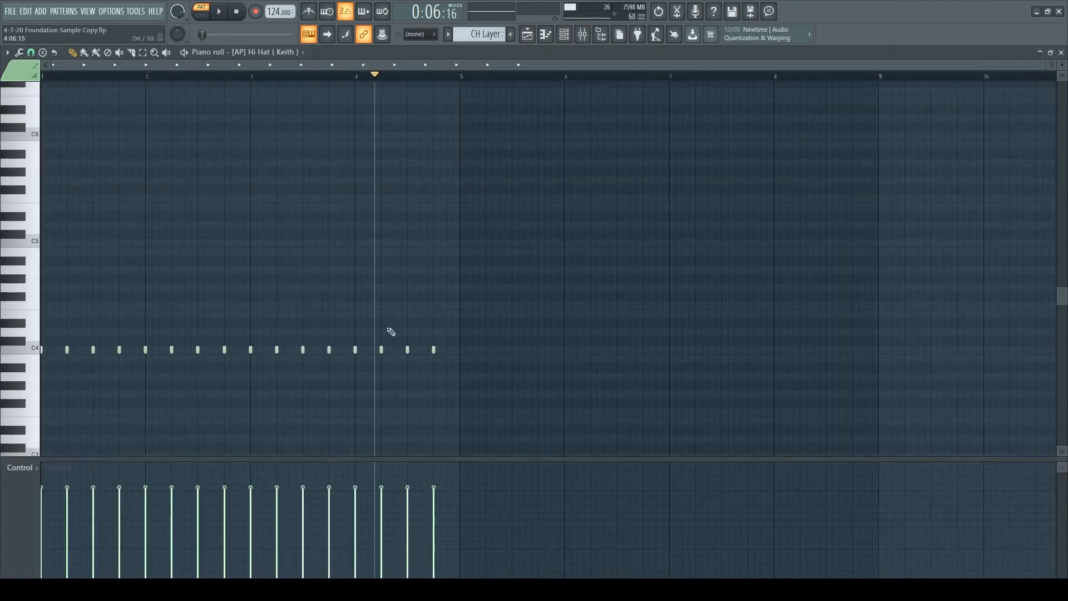
key("space")
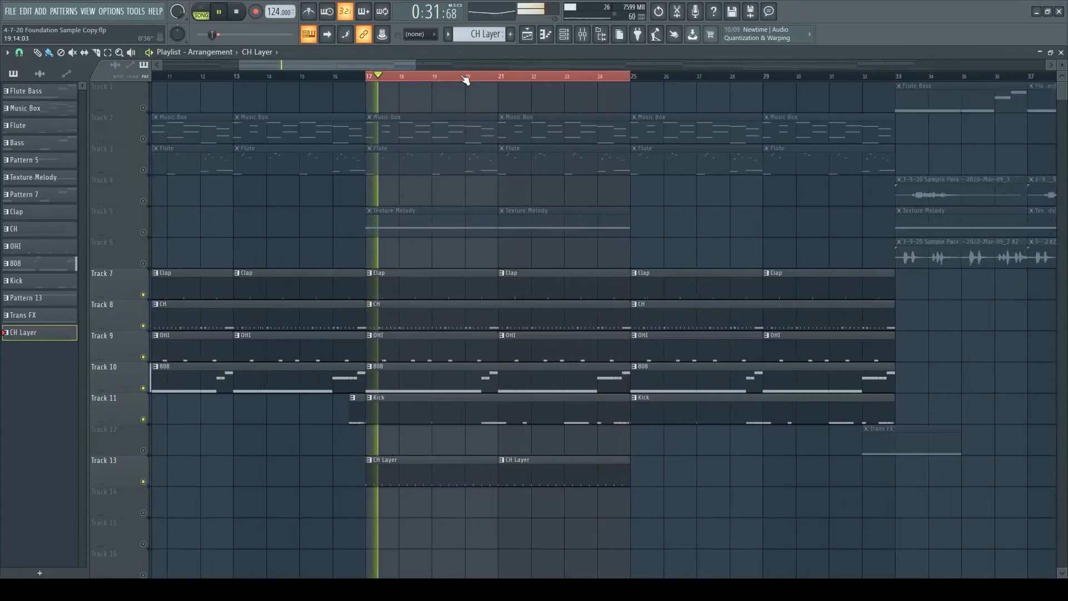
scroll(465, 79, "up", 2)
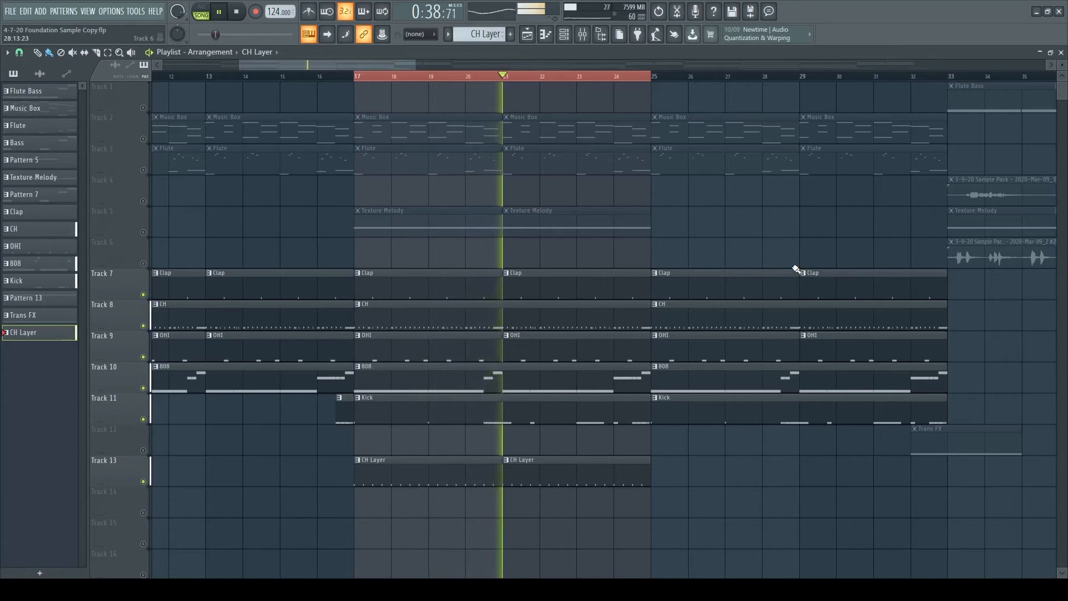
left_click_drag(387, 67, 401, 67)
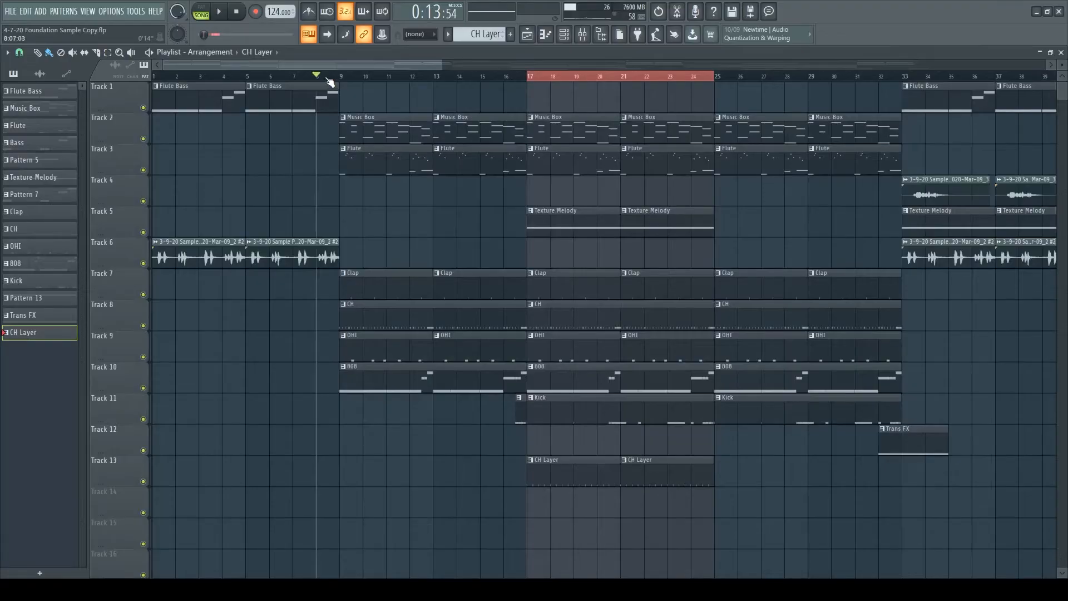
Step: Mark bars 9 to 17 in the playlist and highlight the Music Box, Flute and drum clips in that section
scroll(326, 78, "up", 2)
mouse_move(359, 80)
left_mouse_down()
mouse_move(571, 79)
mouse_move(362, 79)
left_mouse_up()
left_click_drag(944, 82, 653, 81)
left_click_drag(370, 189, 609, 89)
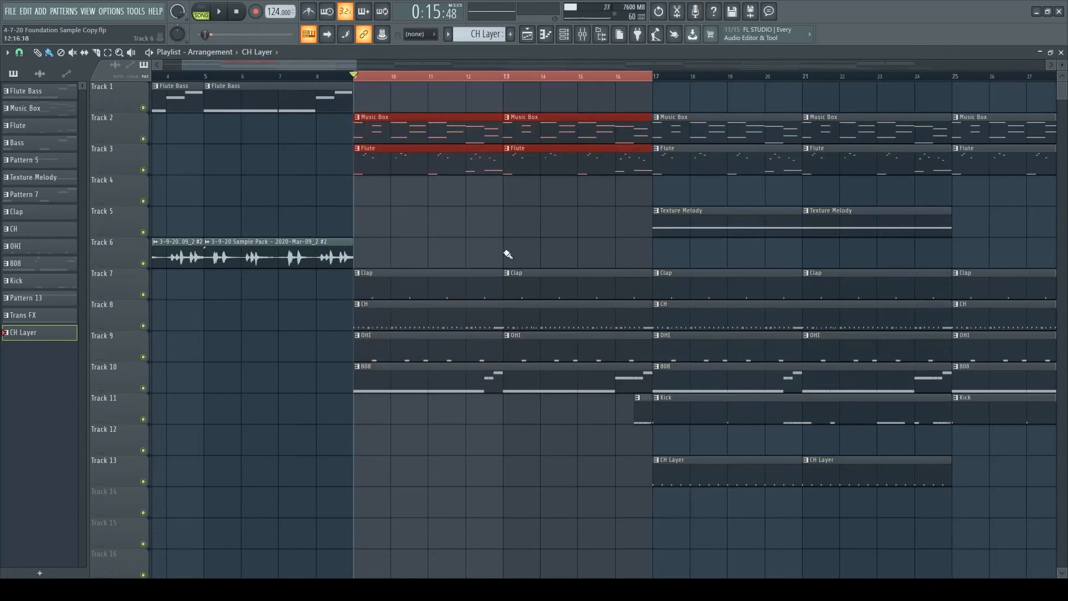
left_click_drag(365, 455, 622, 237)
left_click(472, 465, "ctrl")
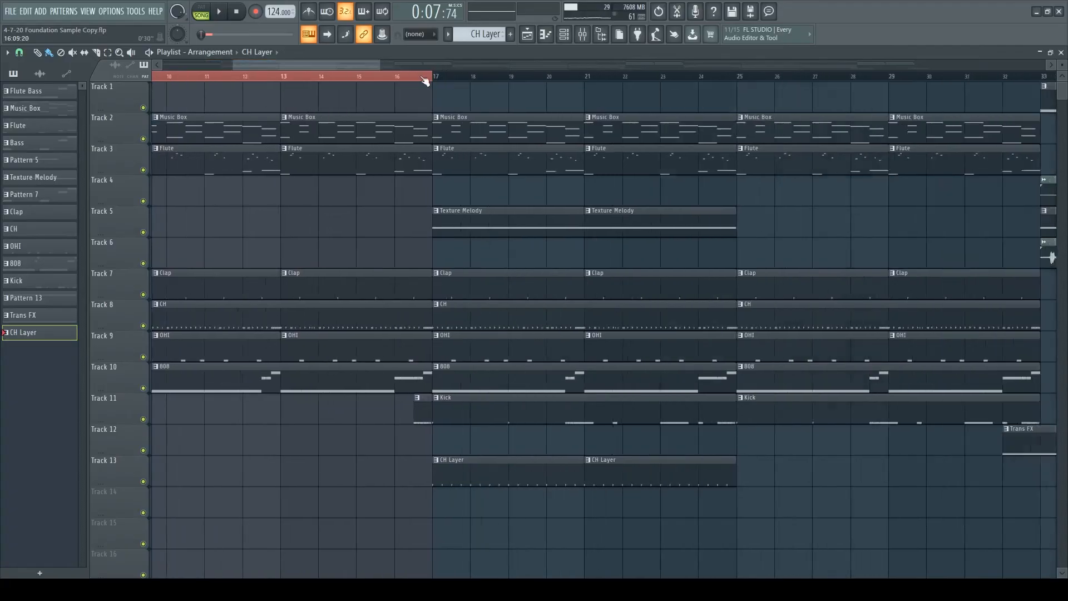
Step: Examine the layers that build up bars 17 to 25, highlighting the CH Layer and Texture Melody clips
scroll(424, 80, "up", 3)
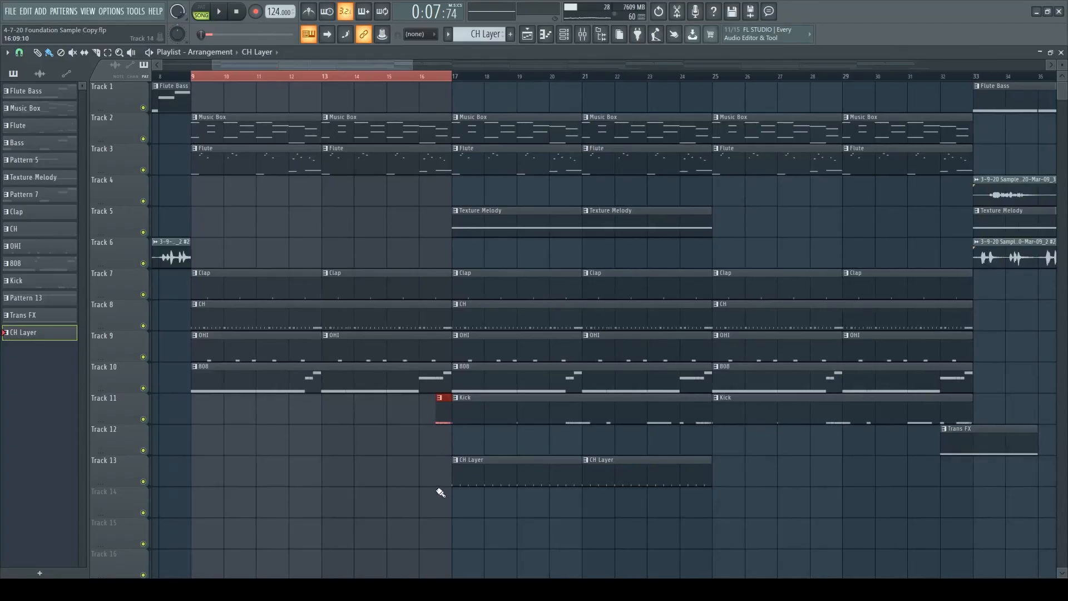
left_click_drag(441, 492, 645, 449)
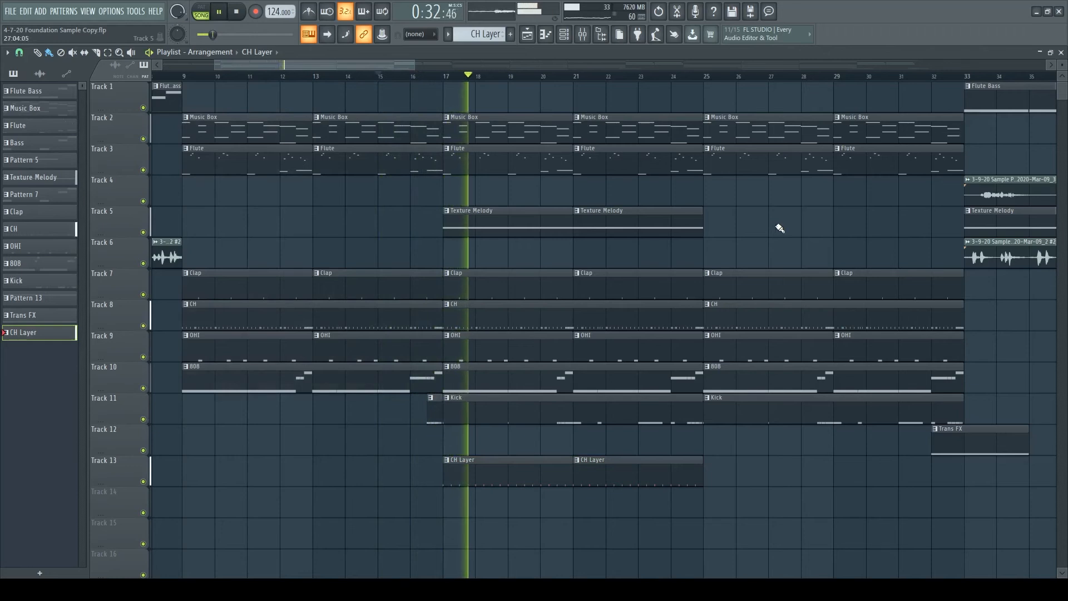
left_click_drag(363, 65, 382, 66)
left_click_drag(321, 221, 596, 229)
left_click(688, 214, "ctrl")
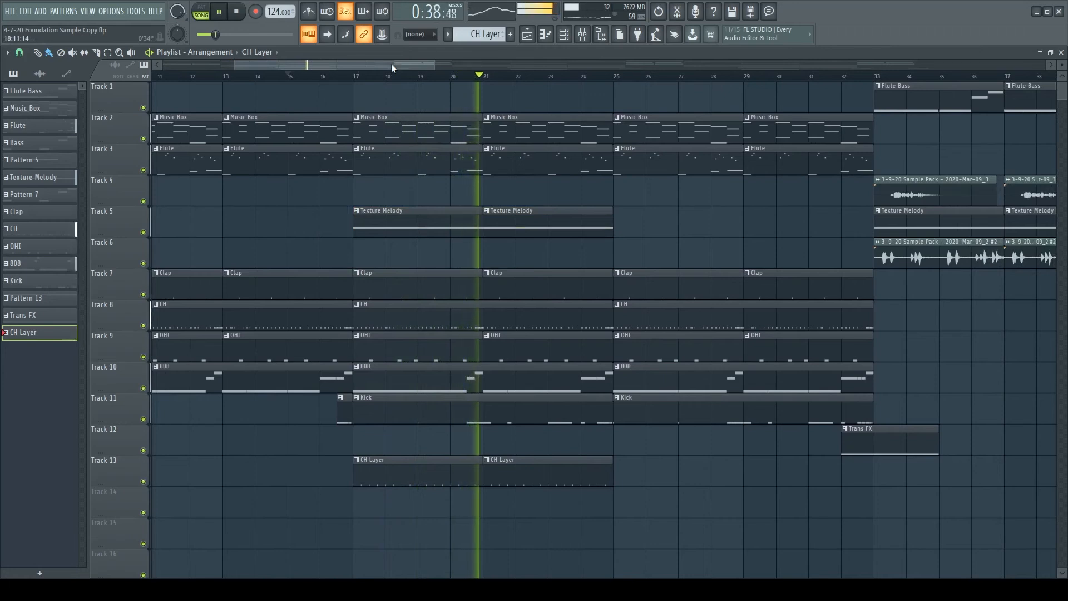
Step: Examine bars 25 to 33, marking the empty stretches on the Texture Melody and CH Layer tracks
left_click_drag(391, 64, 414, 62)
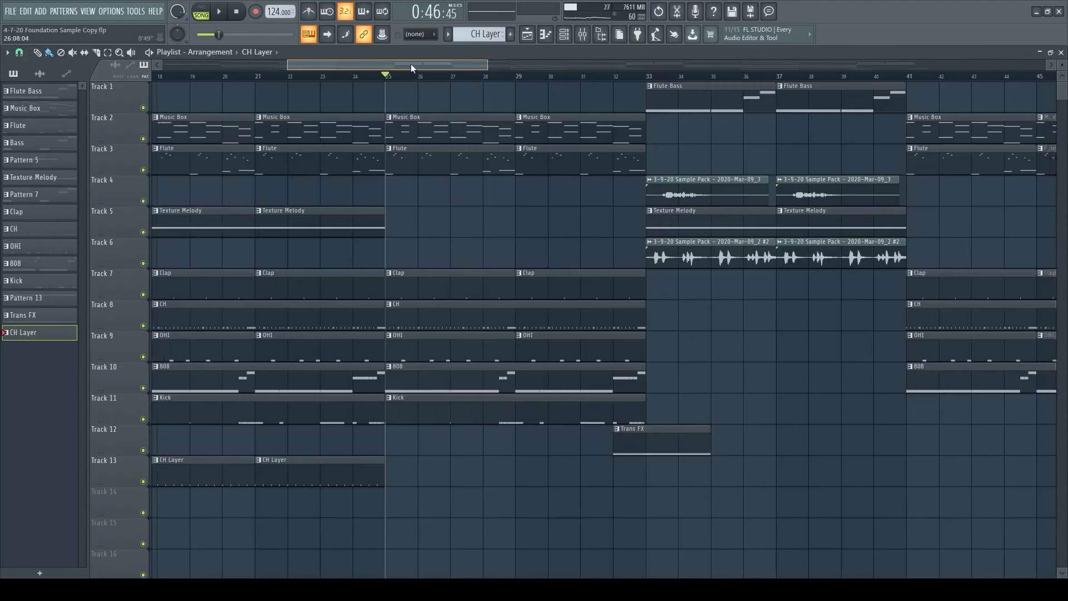
left_click_drag(409, 65, 401, 66)
mouse_move(488, 232)
left_mouse_down()
mouse_move(179, 236)
mouse_move(469, 234)
left_mouse_up()
left_click_drag(426, 479, 189, 483)
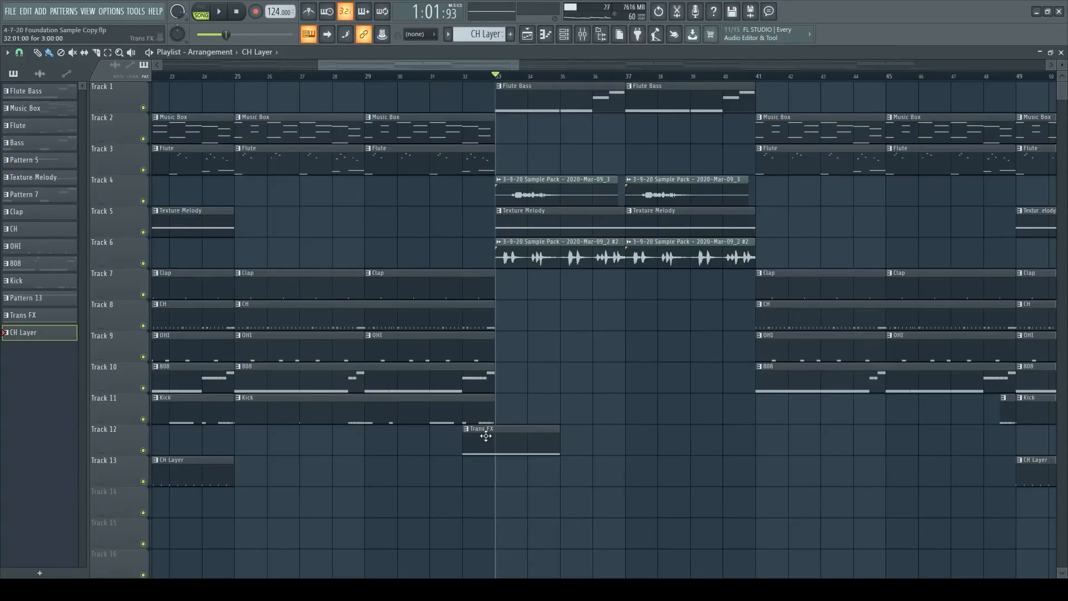
Step: Open the Trans FX pattern from Track 12 and show its Kontakt 5 instrument channel
double_click(486, 435)
left_click(564, 34)
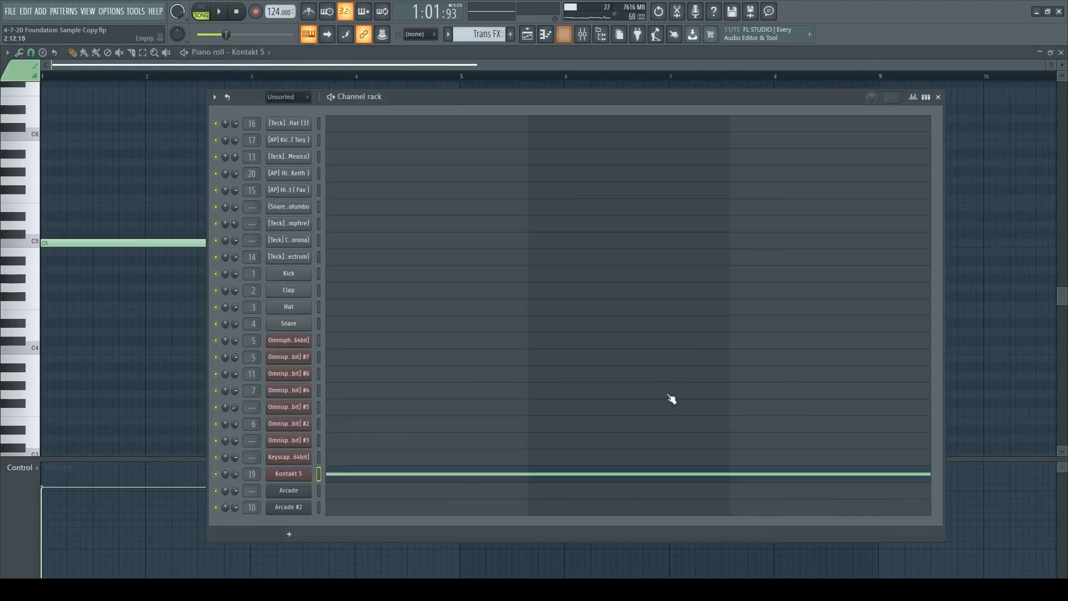
left_click(292, 474)
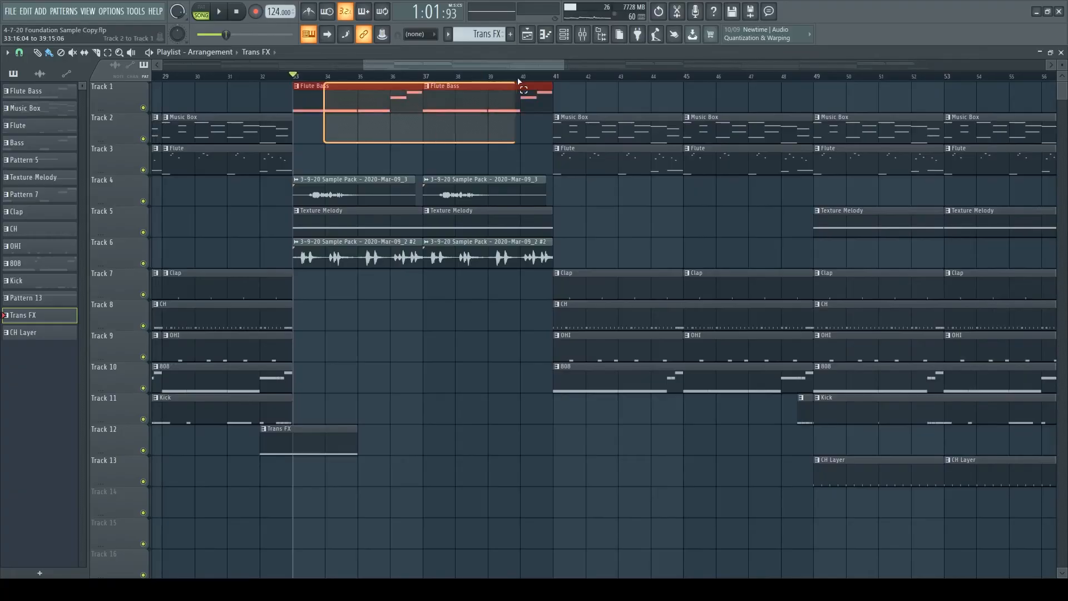
Step: Highlight the Flute Bass, Texture Melody and sample audio clips in bars 33 to 41, and listen to the section
left_click_drag(517, 143, 507, 142)
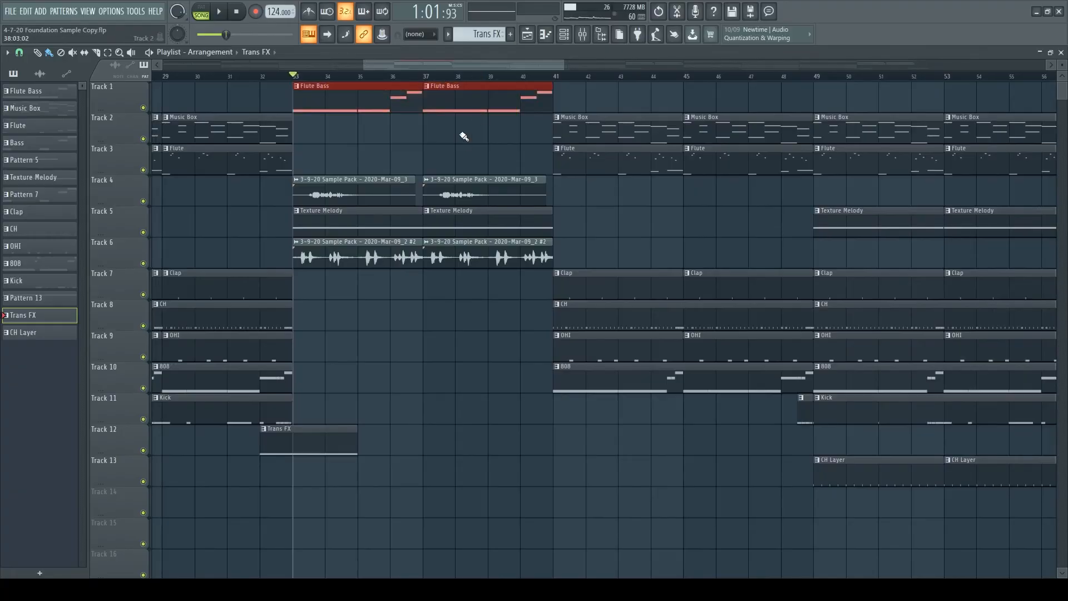
left_click_drag(516, 192, 516, 192)
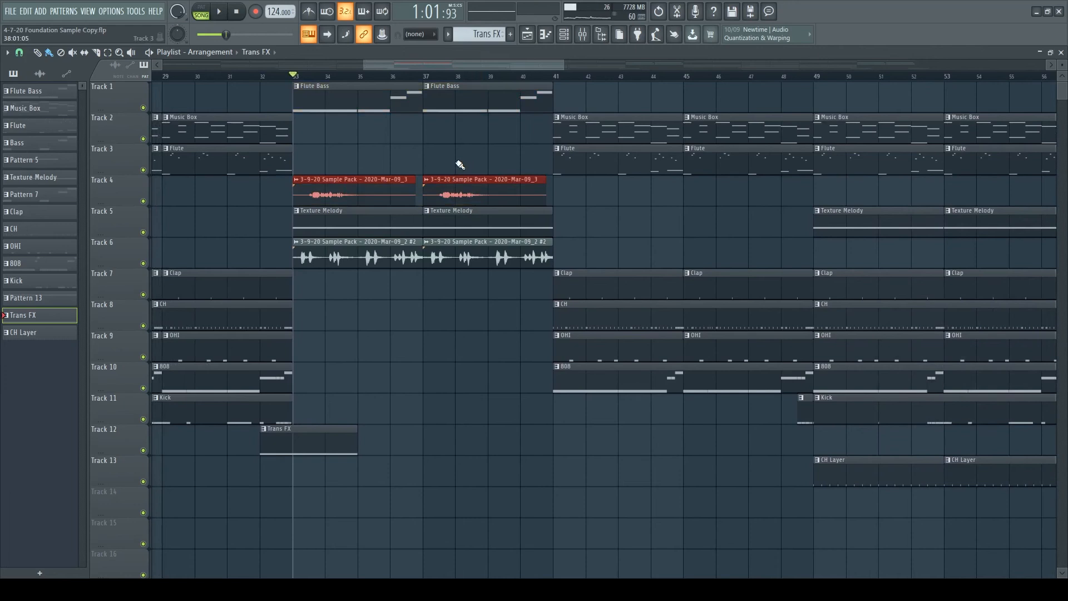
left_click_drag(270, 217, 565, 175)
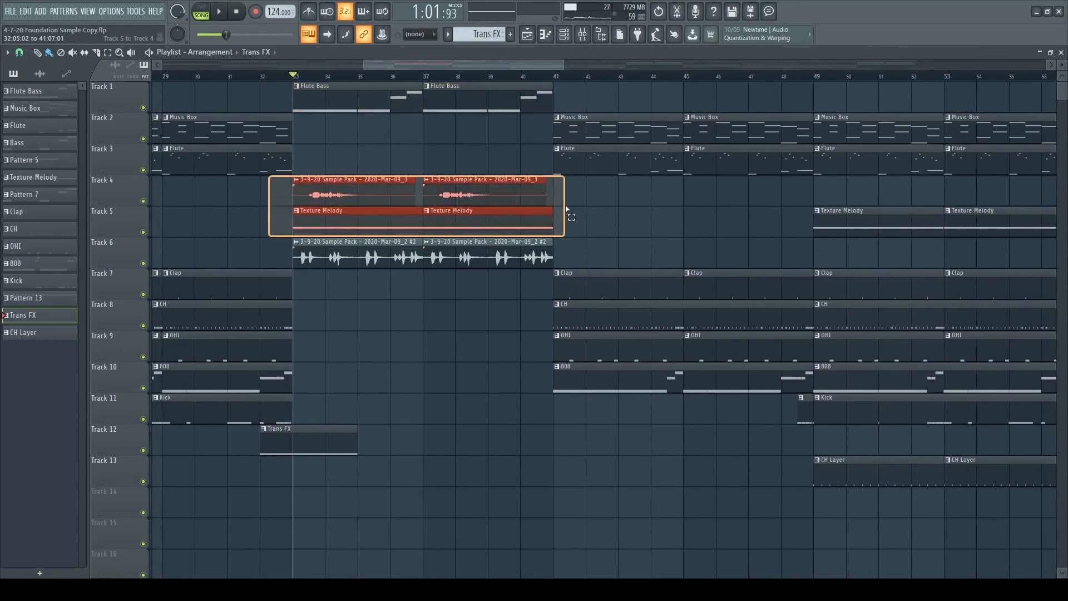
left_click_drag(318, 281, 321, 287)
left_click_drag(425, 265, 548, 267)
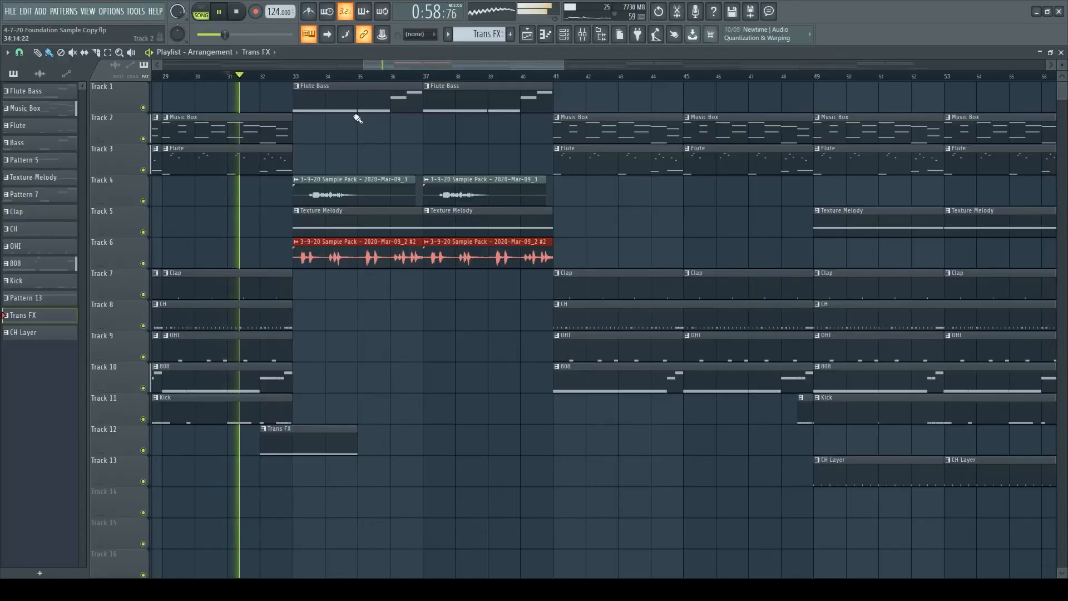
left_click_drag(403, 65, 382, 65)
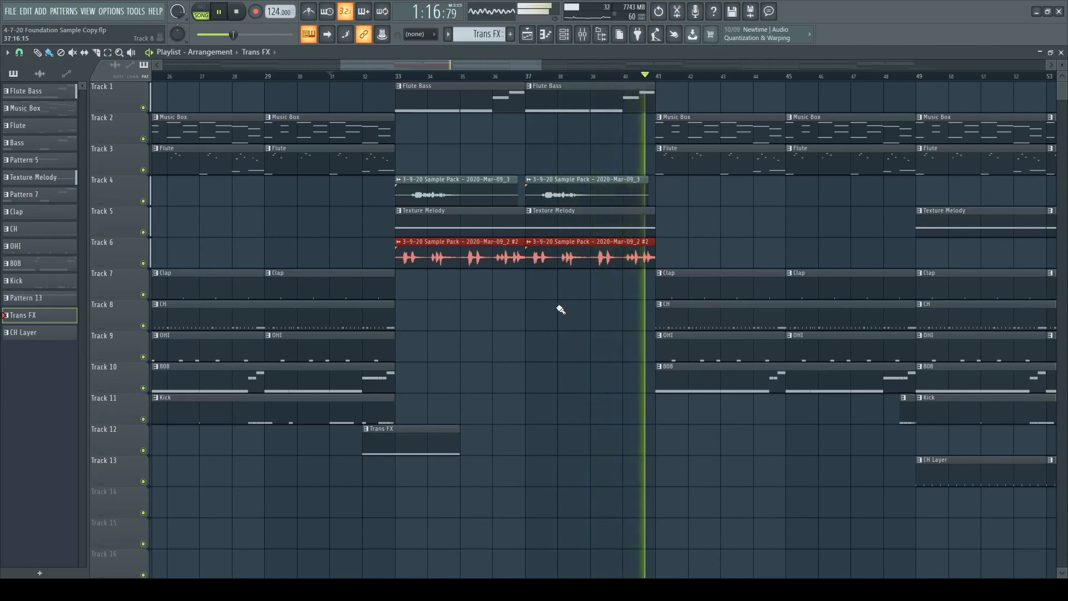
left_click_drag(392, 61, 480, 79)
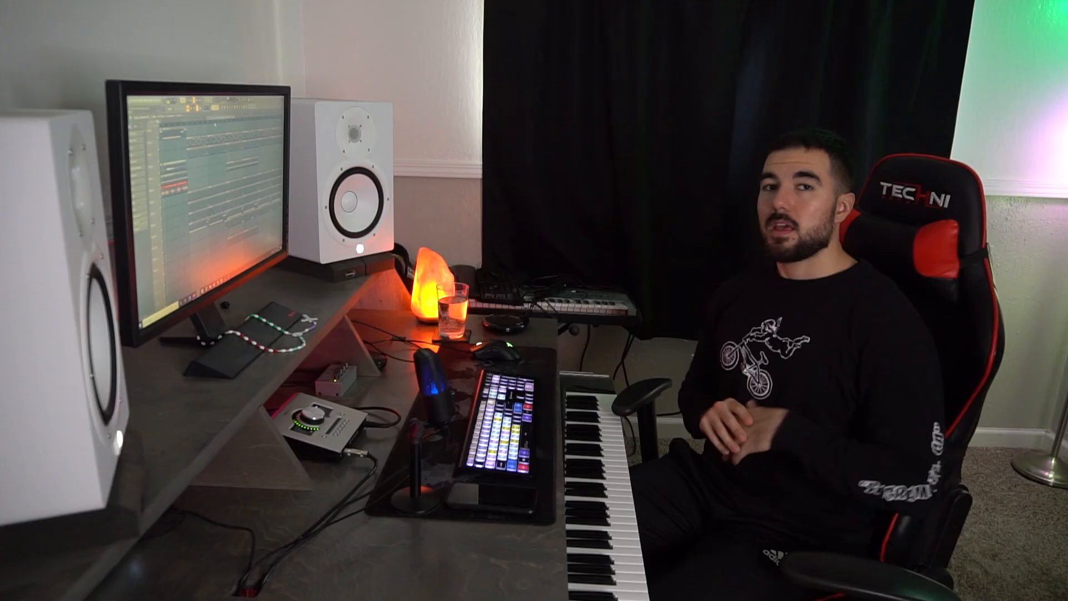